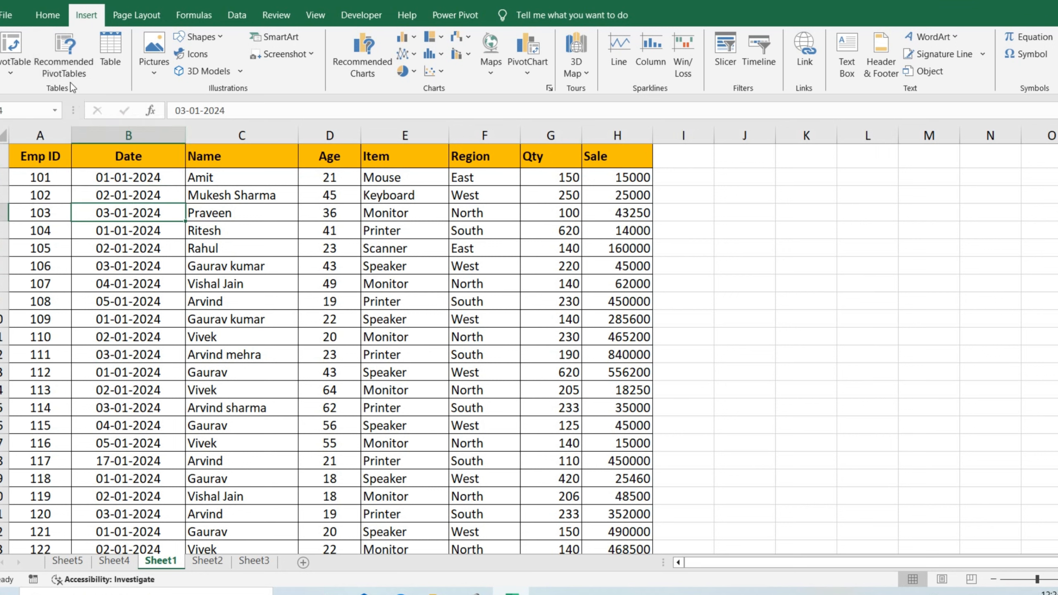
Open the recommended PivotTables for the employee sales data and preview the suggested layouts throughout the list
left_click(169, 300)
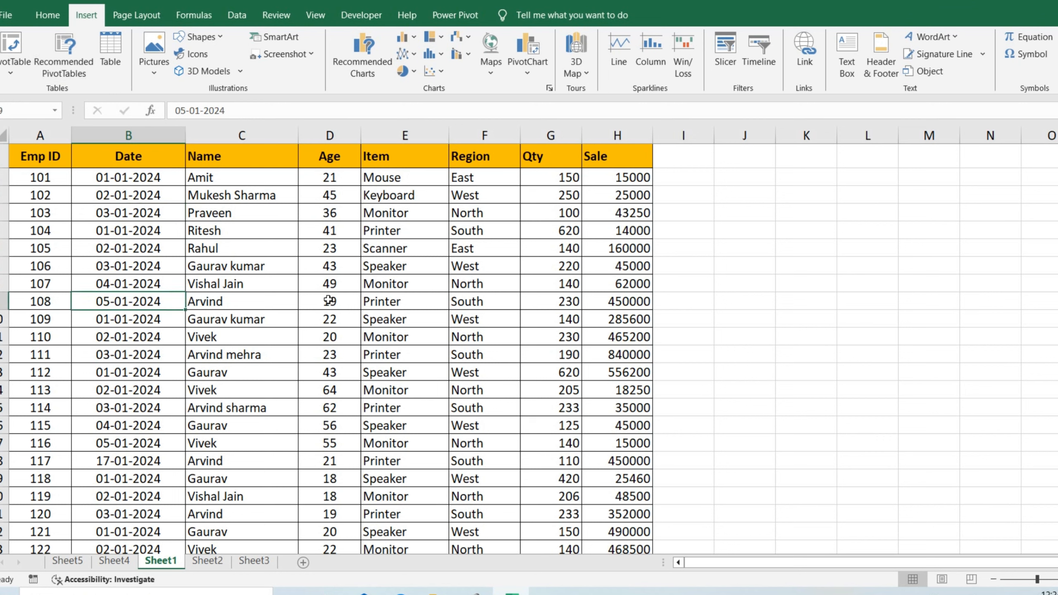
left_click(59, 50)
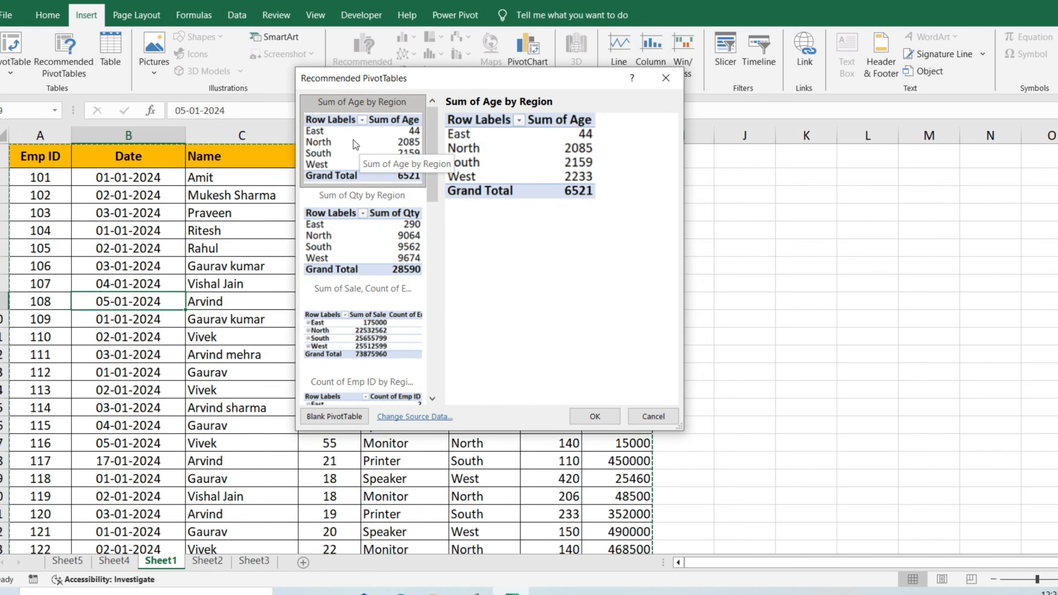
left_click(349, 241)
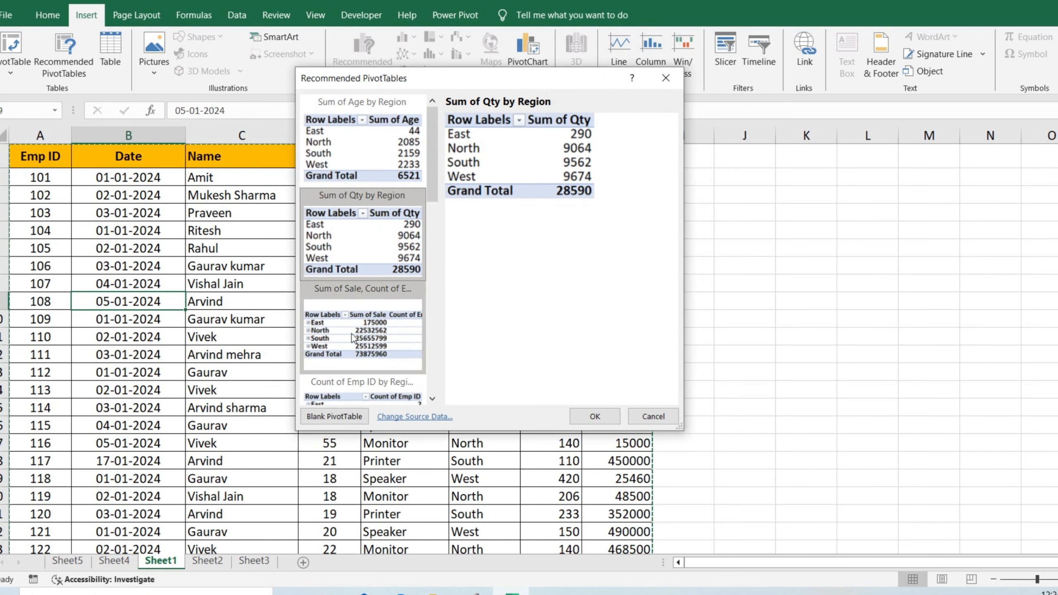
left_click(352, 340)
left_click_drag(430, 170, 428, 232)
left_click(377, 232)
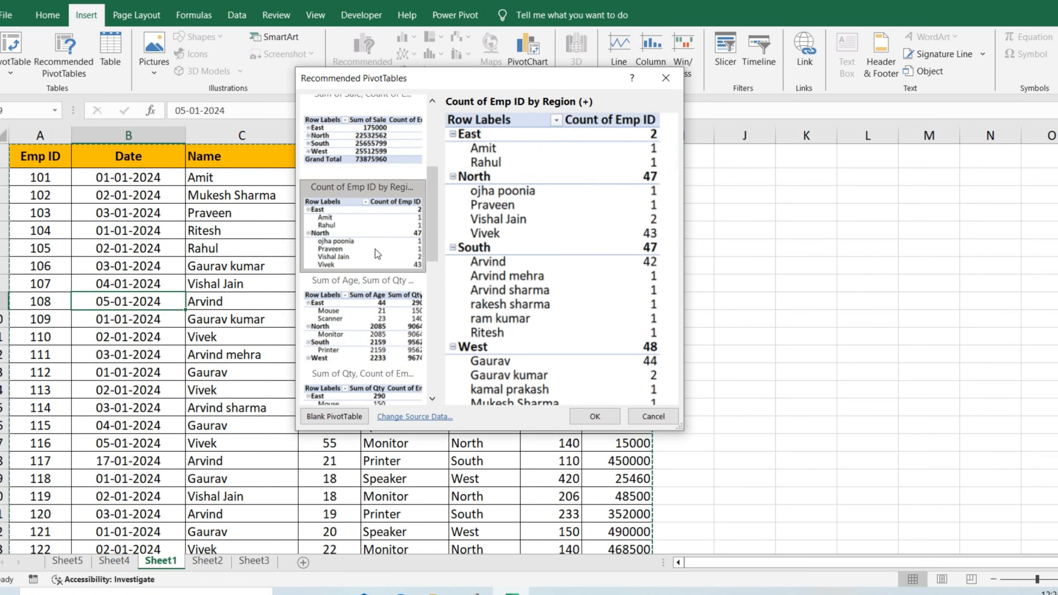
left_click(351, 318)
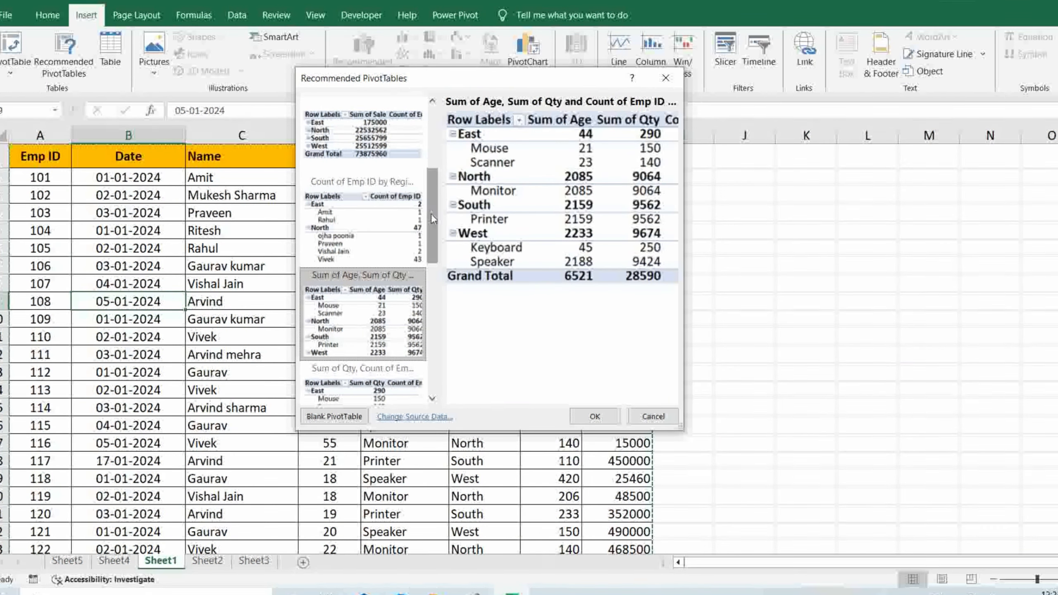
left_click_drag(431, 266, 431, 316)
left_click(359, 344)
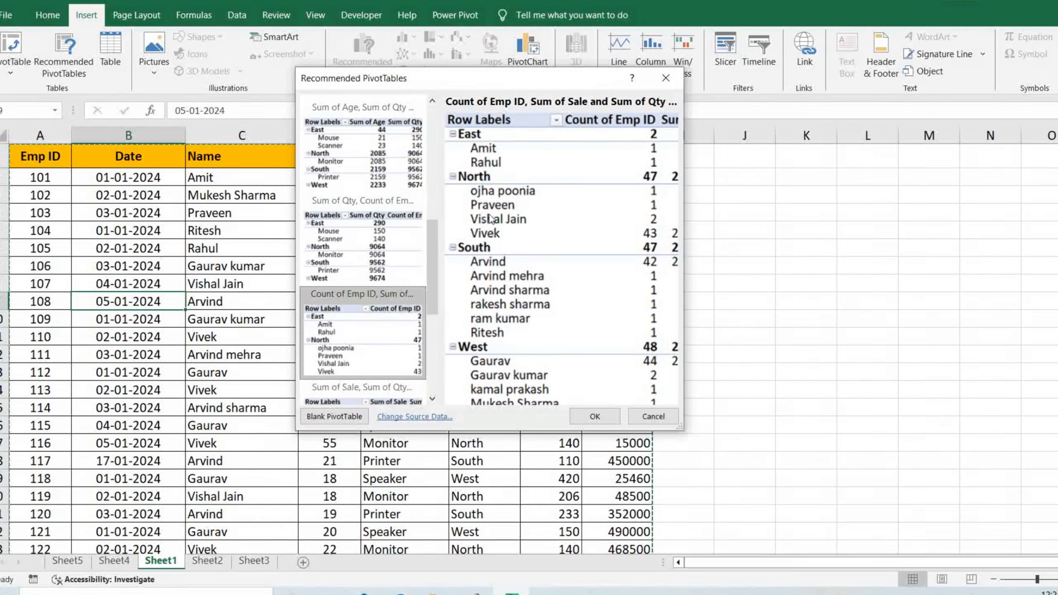
left_click(387, 242)
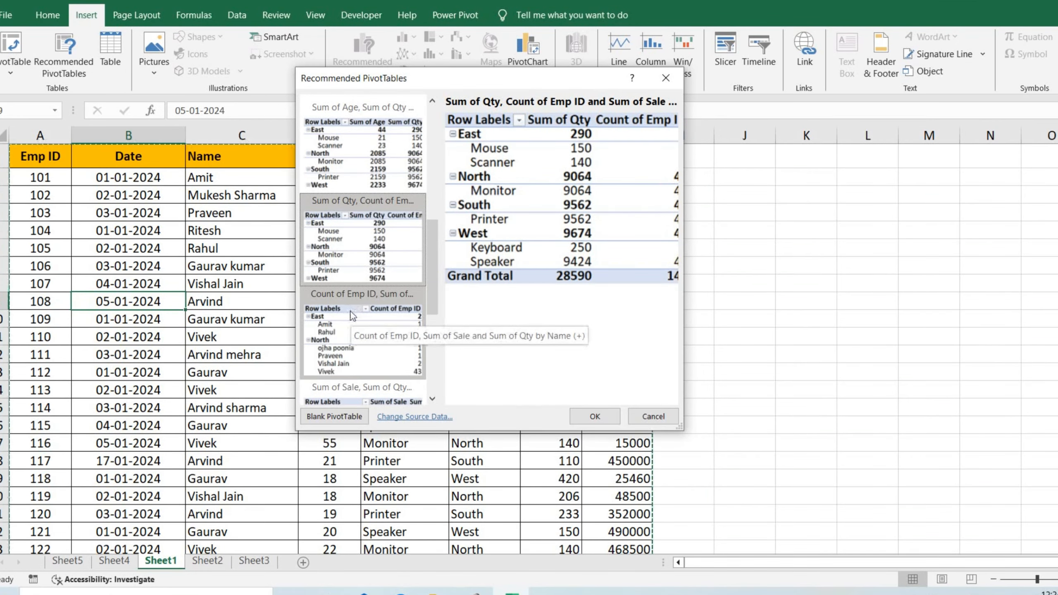
left_click(349, 344)
scroll(430, 319, "down", 3)
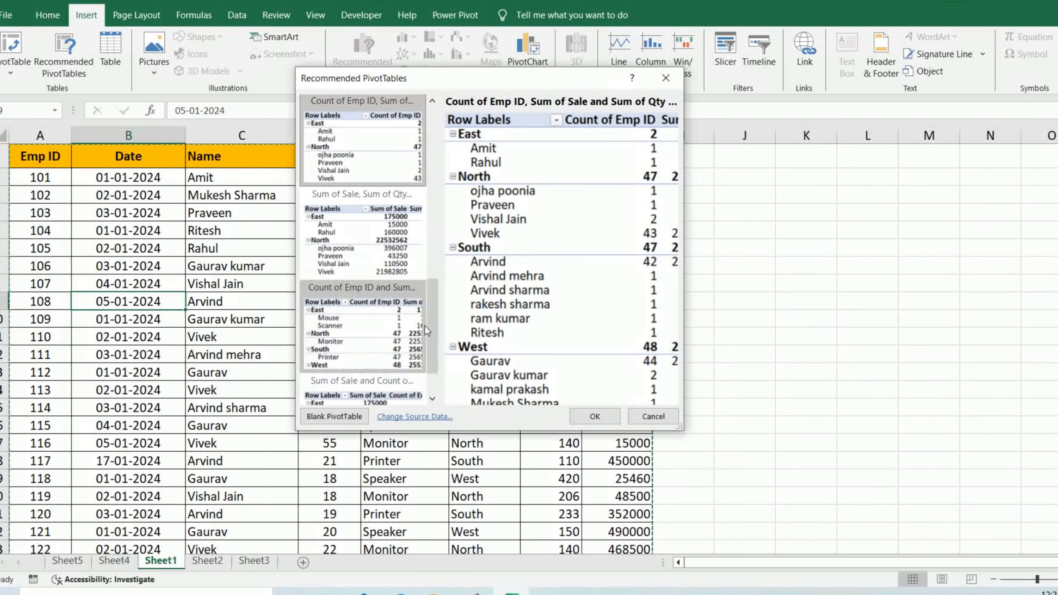
left_click(346, 382)
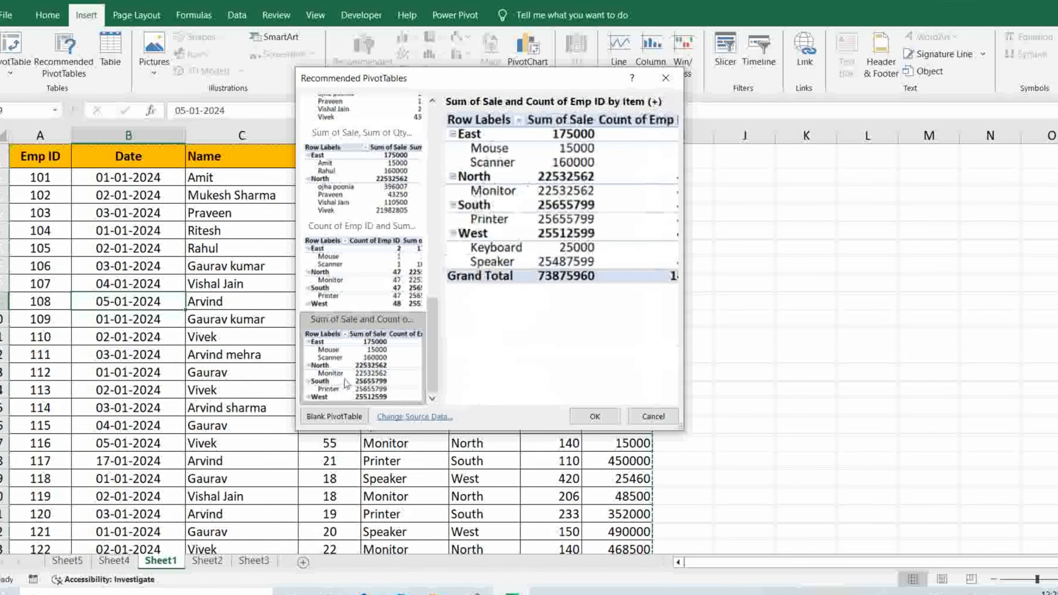
left_click(366, 279)
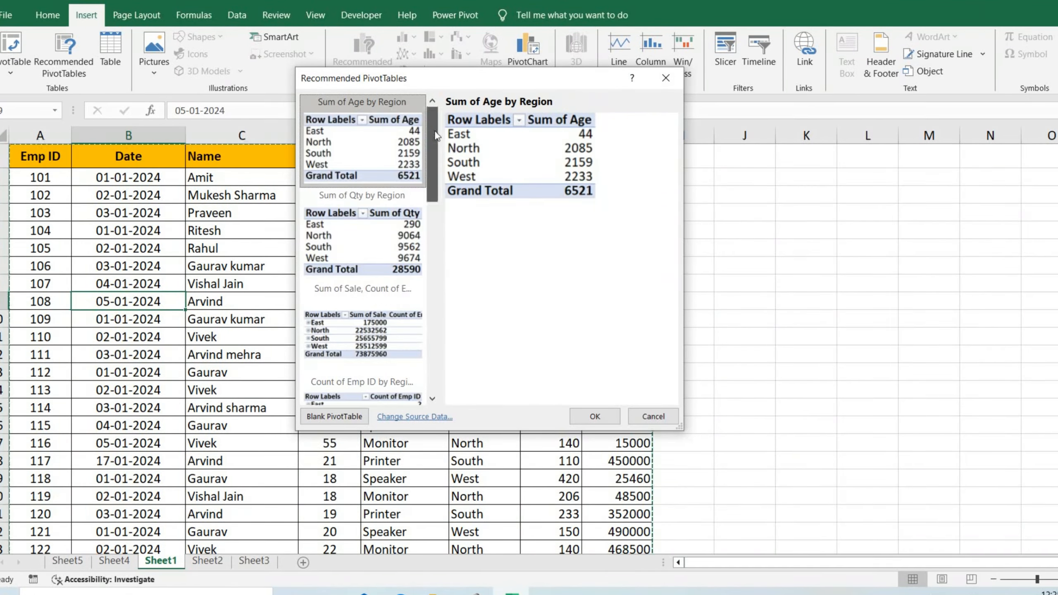
Create the recommended Sum of Qty by Region PivotTable from the employee sales data
left_click_drag(435, 131, 433, 150)
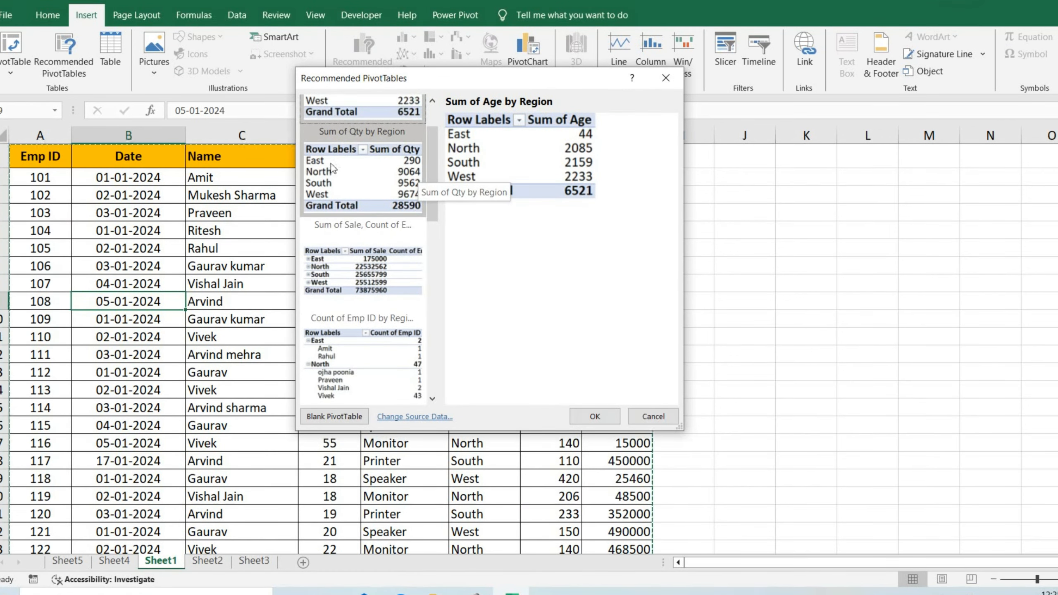
left_click(348, 175)
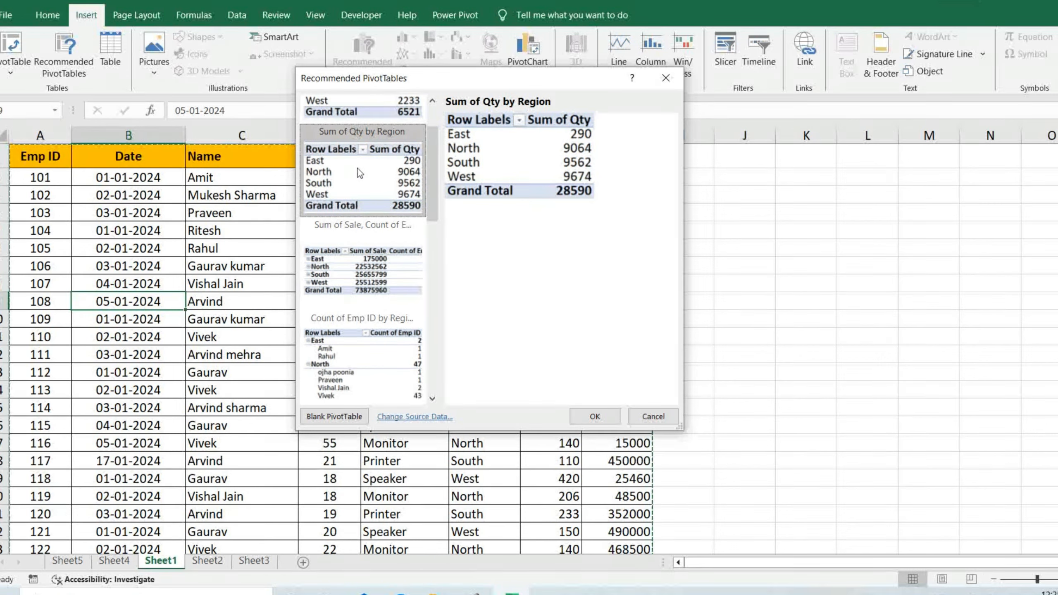
left_click(594, 416)
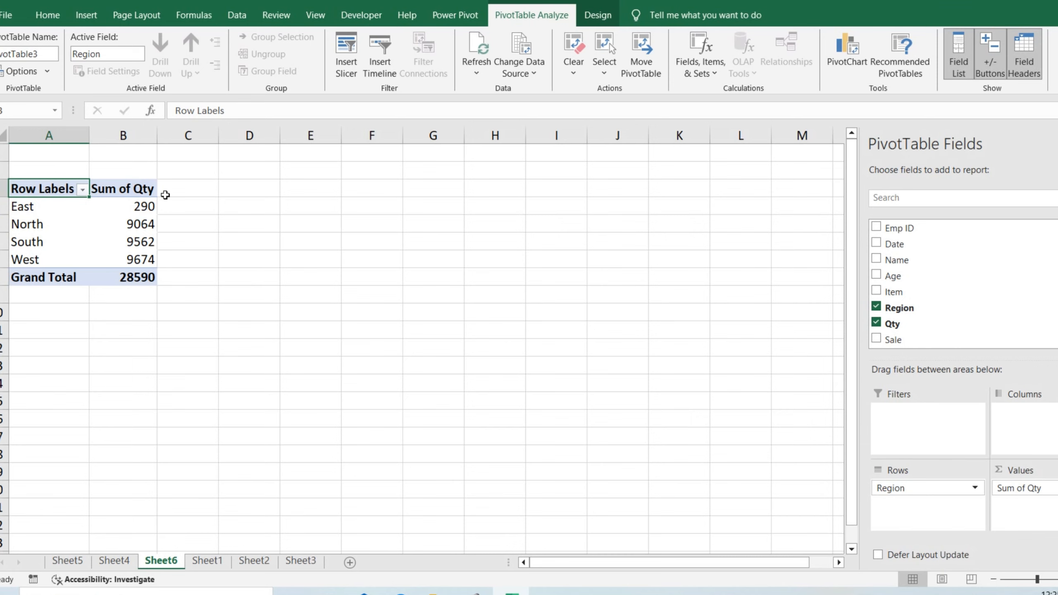
Return to the sales data on Sheet1 and switch to the workbook containing the student marks
left_click(207, 560)
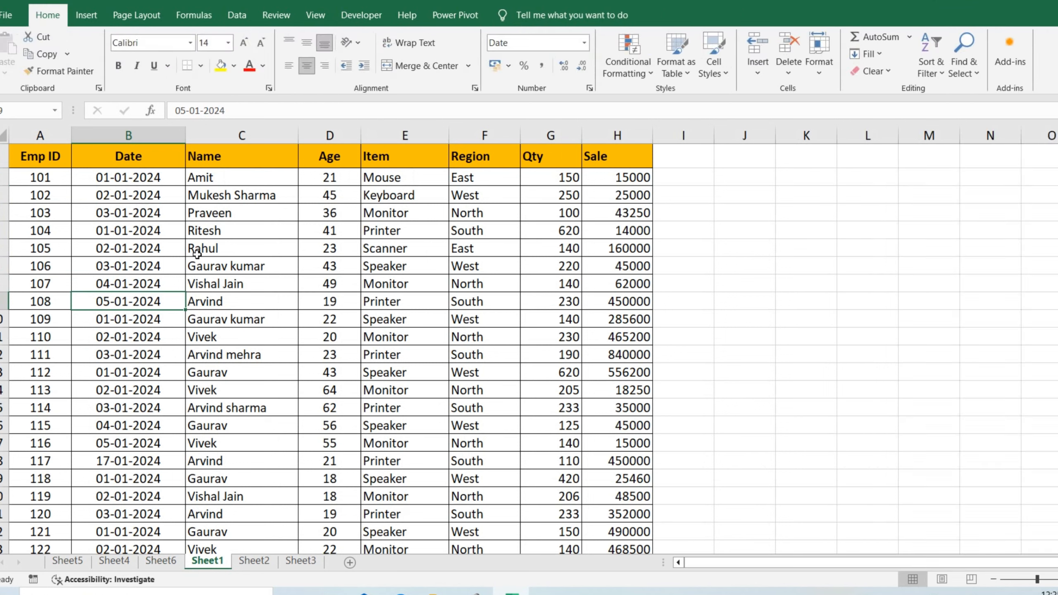
left_click(86, 14)
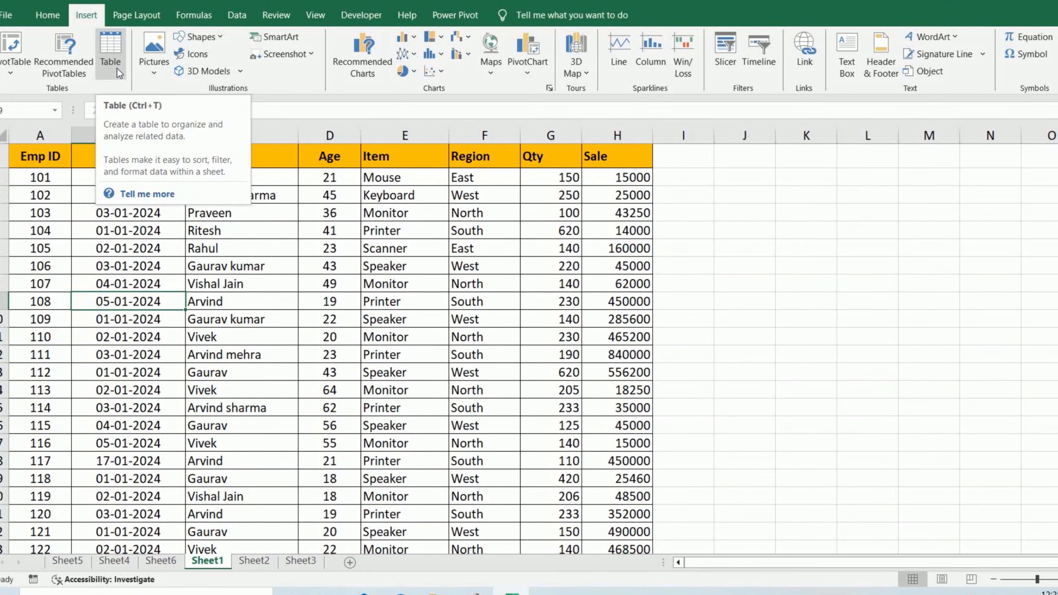
left_click(130, 245)
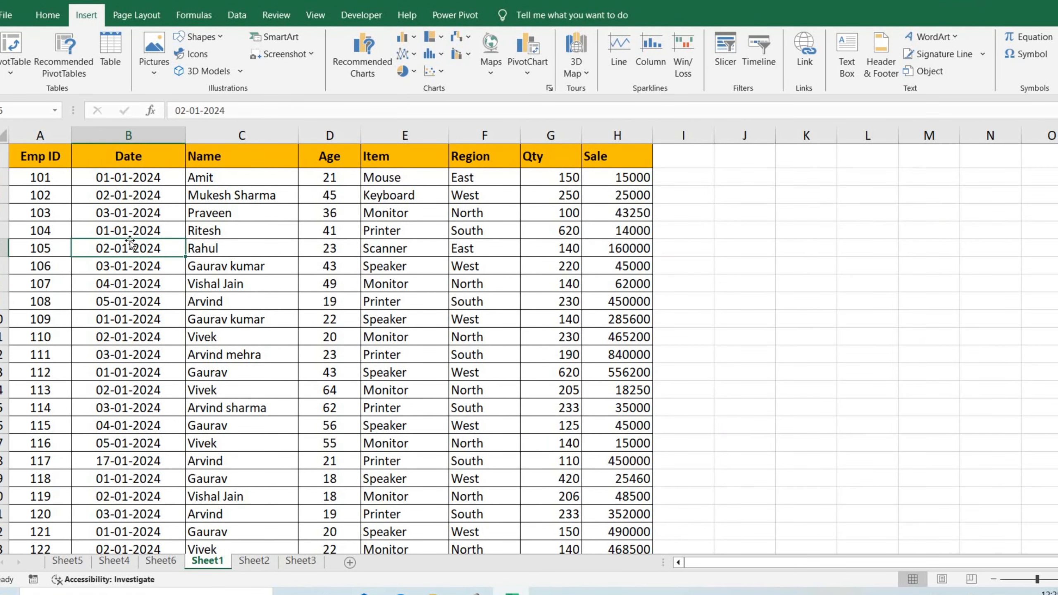
left_click(8, 14)
key("Escape")
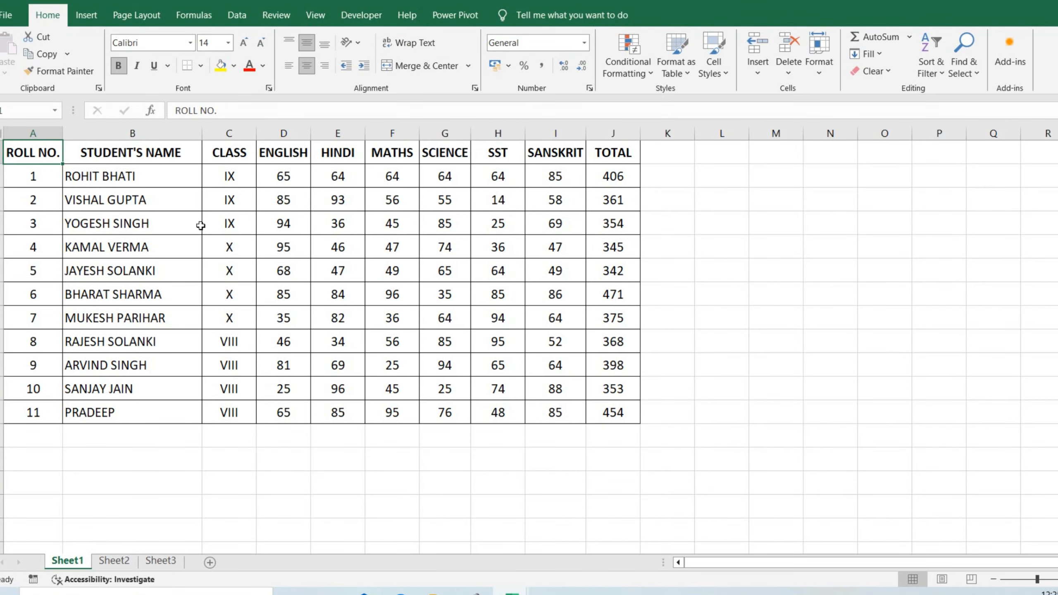
left_click(199, 226)
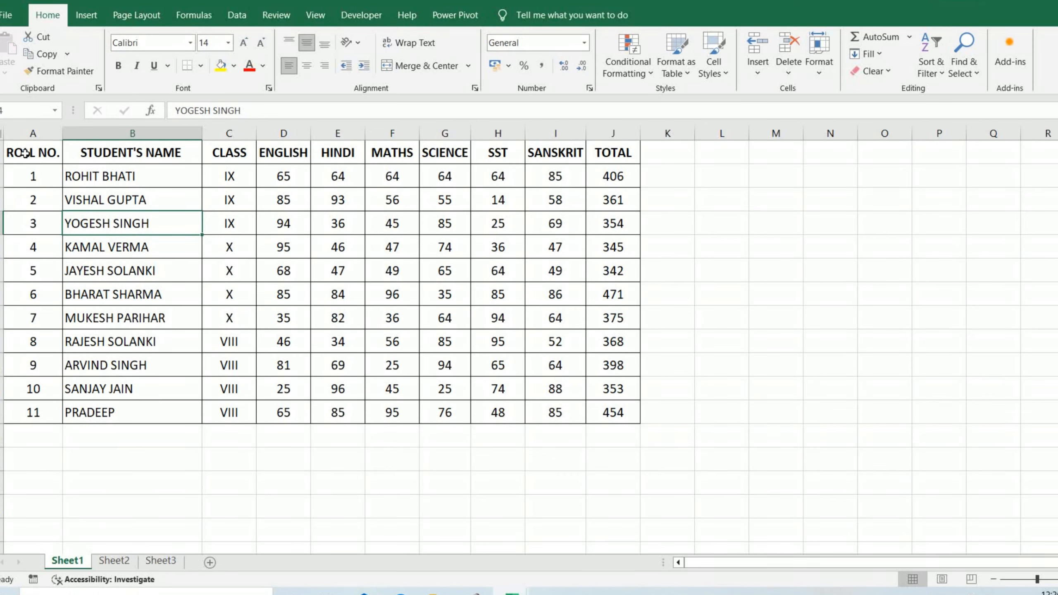
left_click_drag(31, 156, 619, 412)
left_click(498, 314)
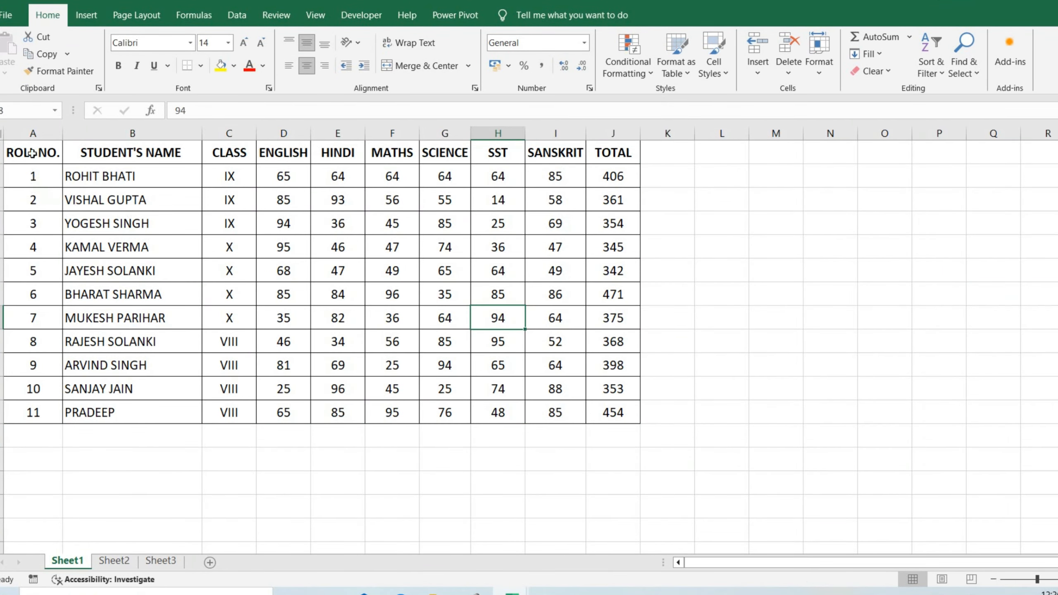
left_click_drag(32, 153, 593, 418)
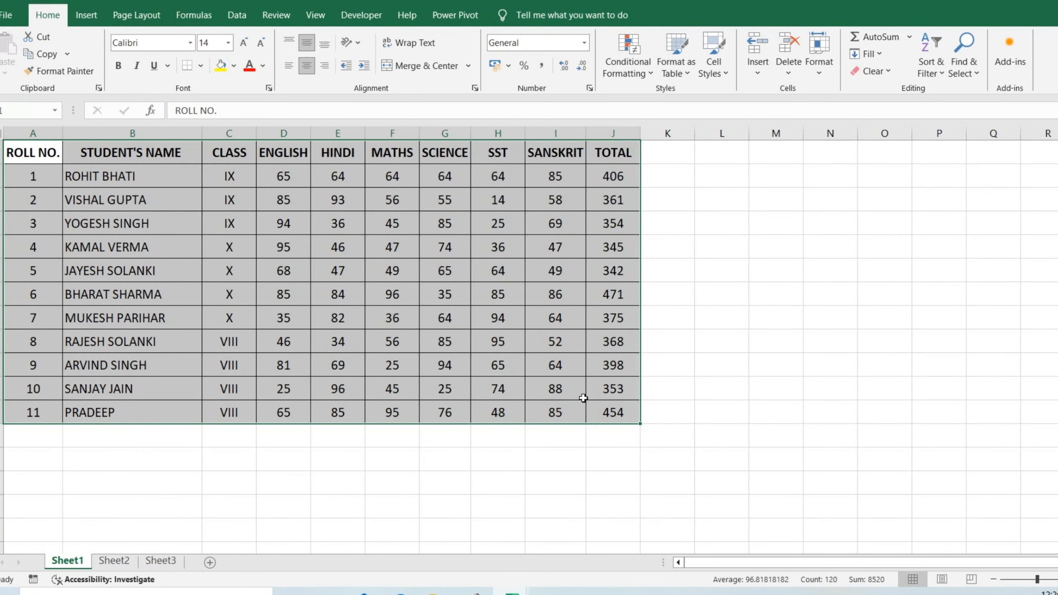
left_click(234, 66)
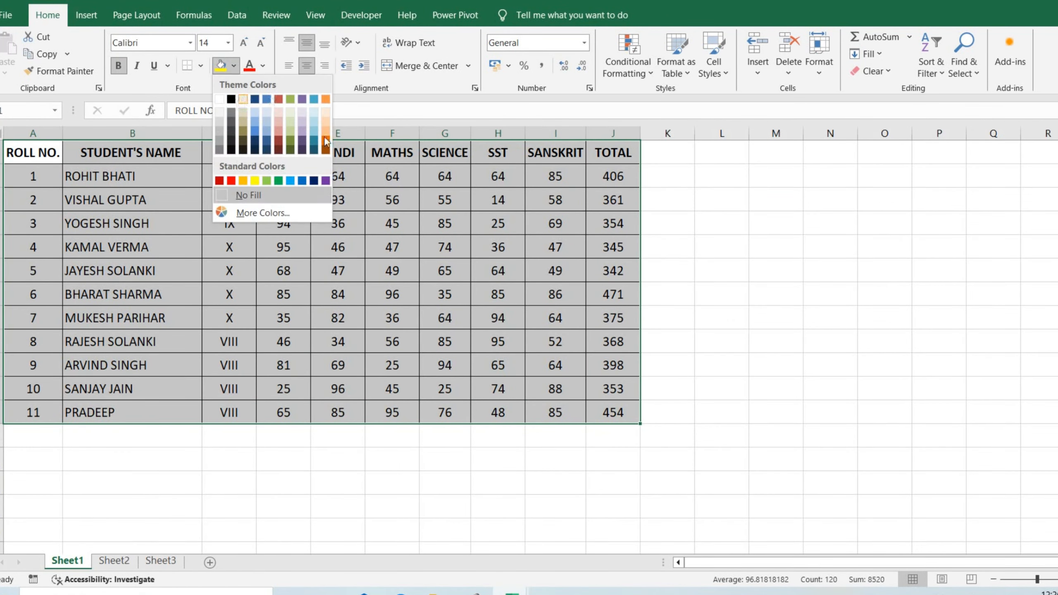
left_click(287, 220)
left_click(251, 249)
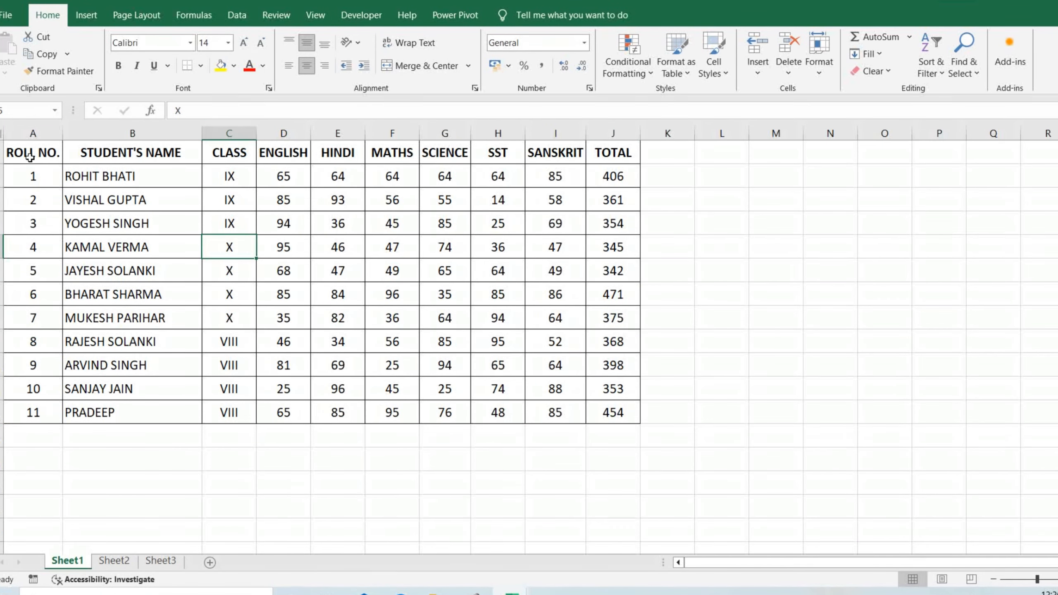
Convert the student marks range A1:J12 into a table, using its first row as headers
left_click(86, 15)
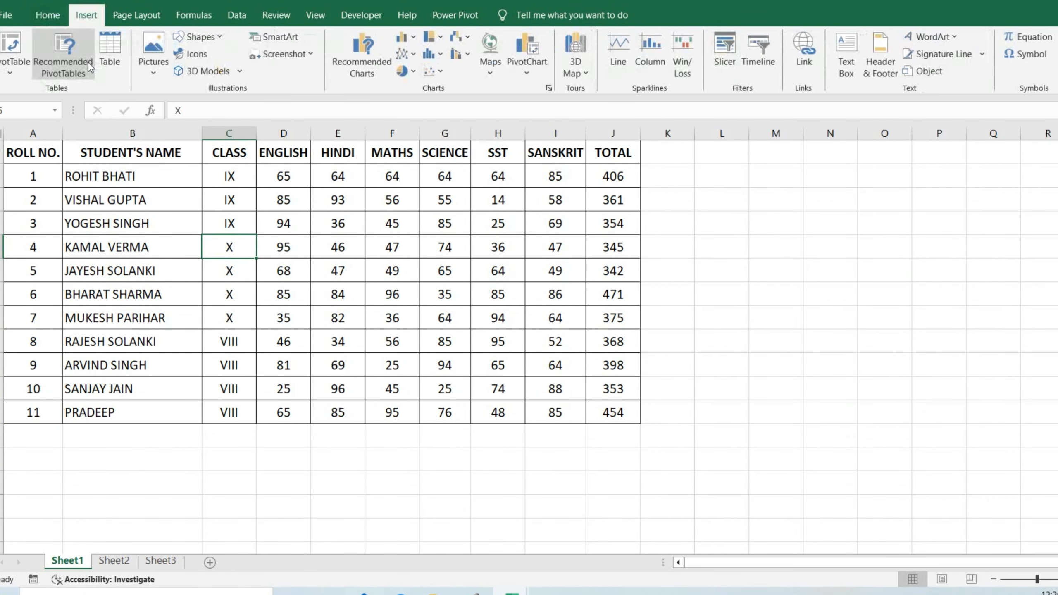
left_click_drag(29, 156, 637, 413)
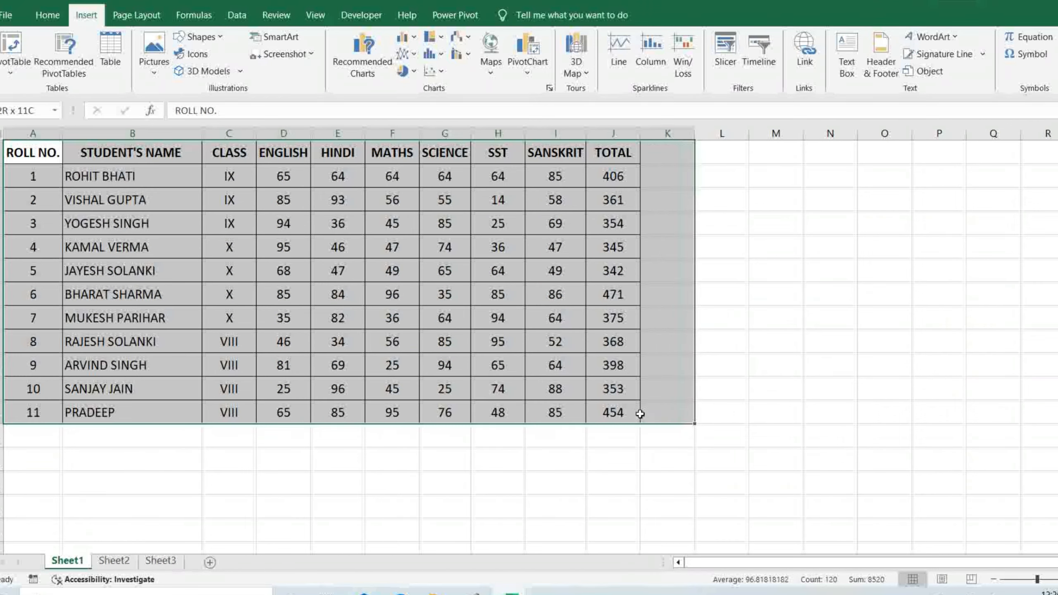
left_click(374, 287)
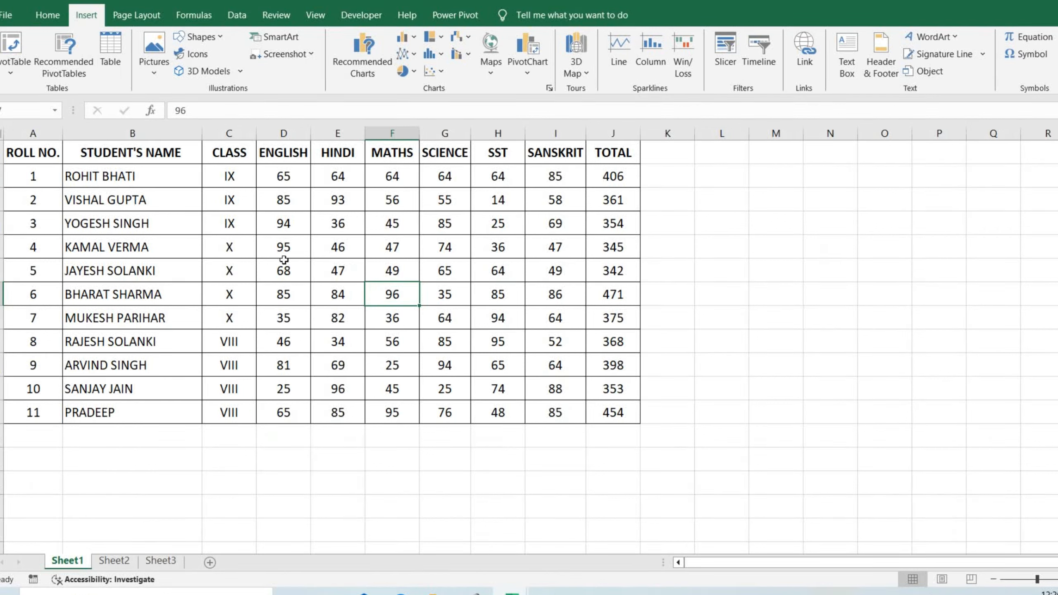
left_click_drag(26, 150, 620, 412)
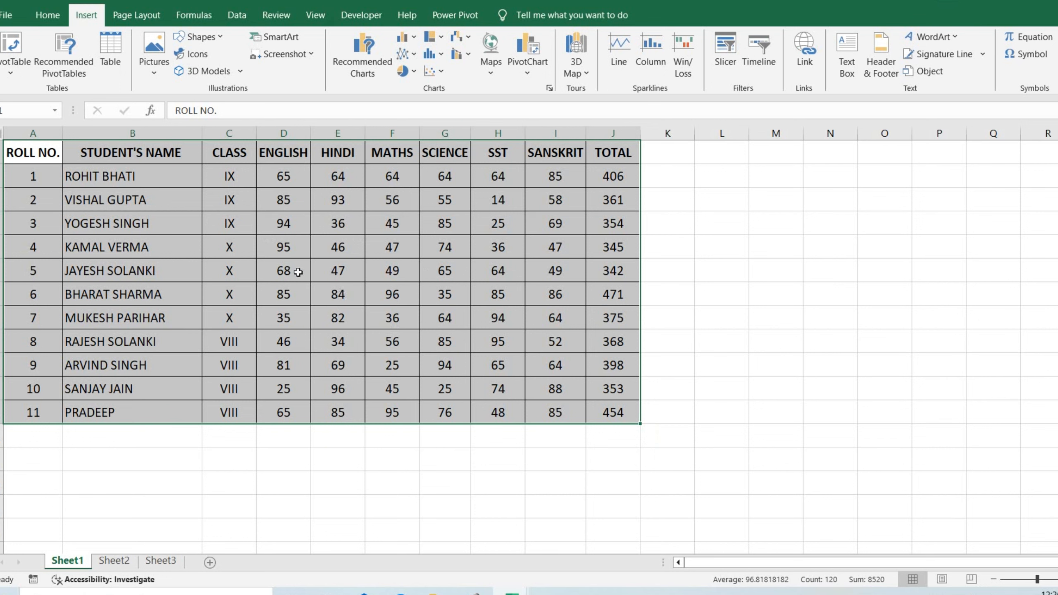
left_click(115, 55)
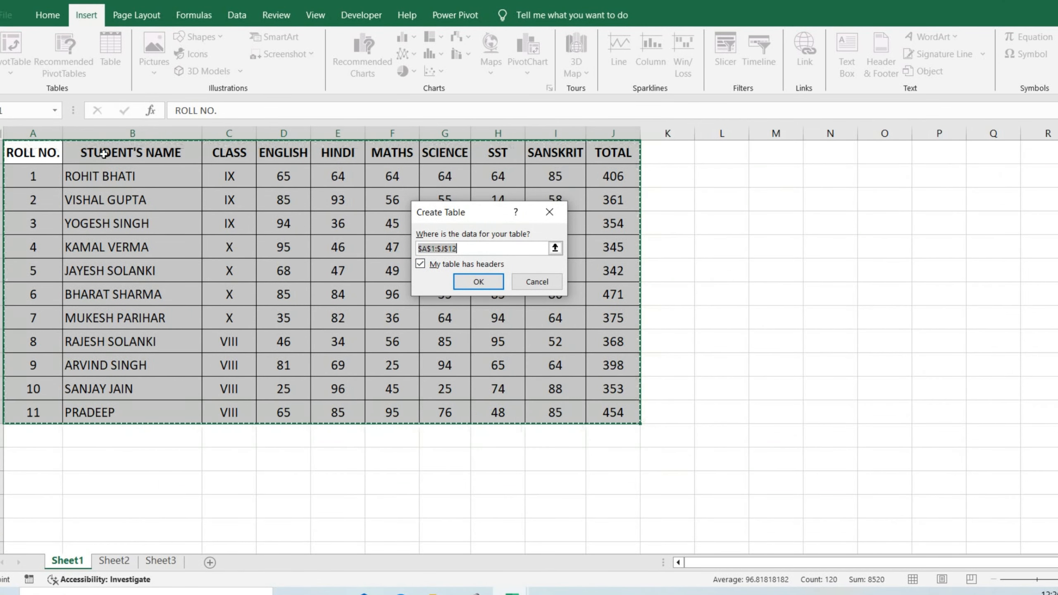
left_click(420, 265)
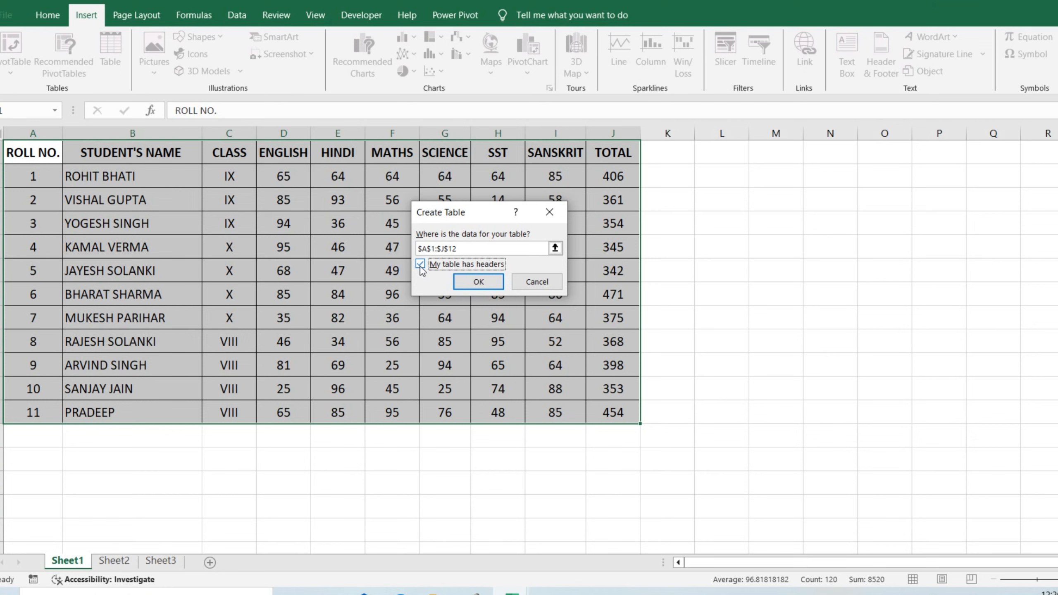
left_click(478, 281)
left_click(357, 293)
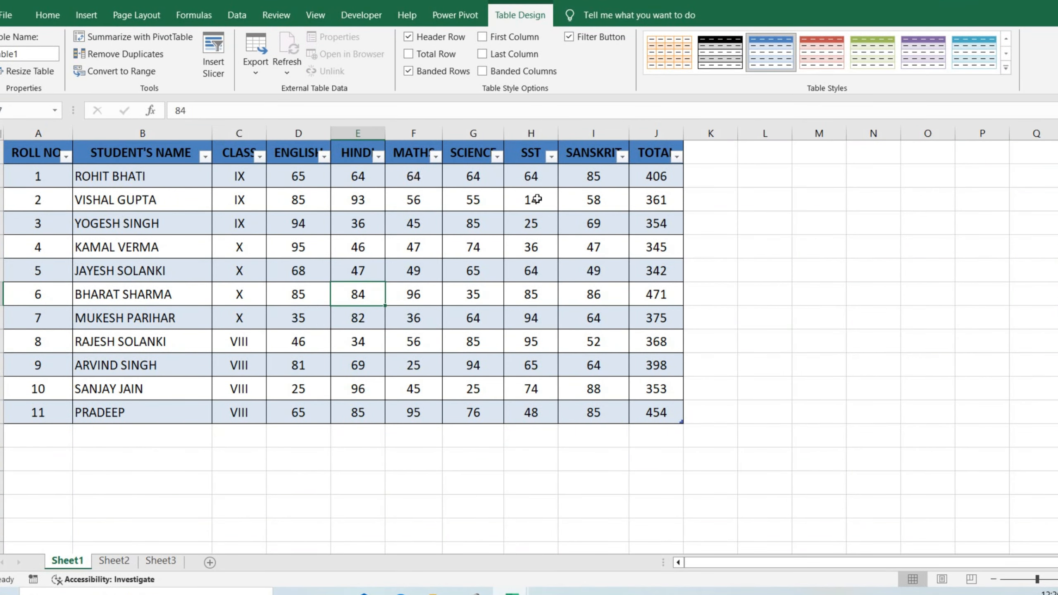
Filter the student marks table by the CLASS column to show only class X
left_click(65, 156)
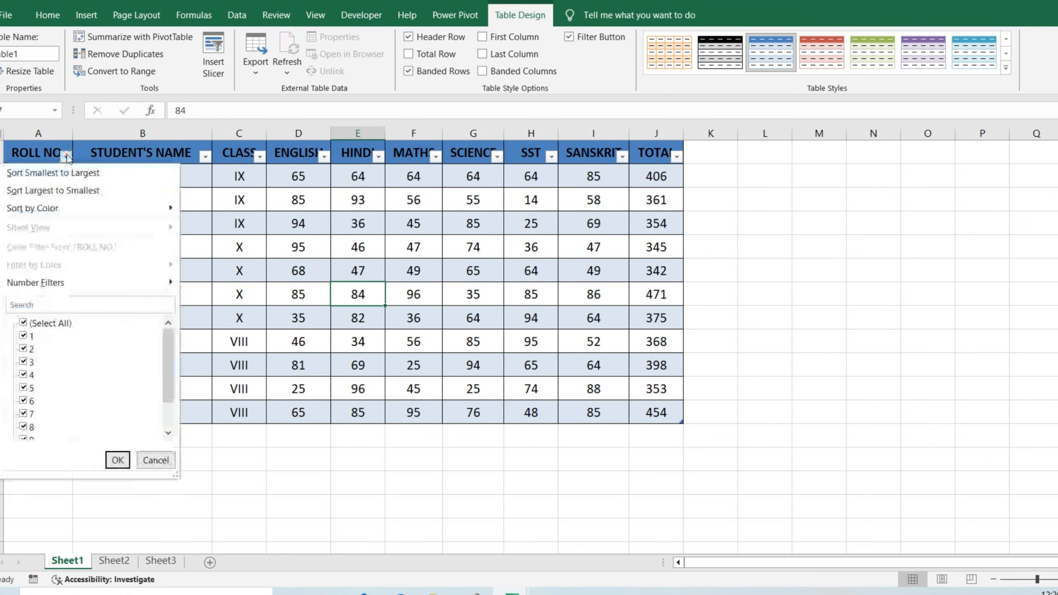
left_click(207, 158)
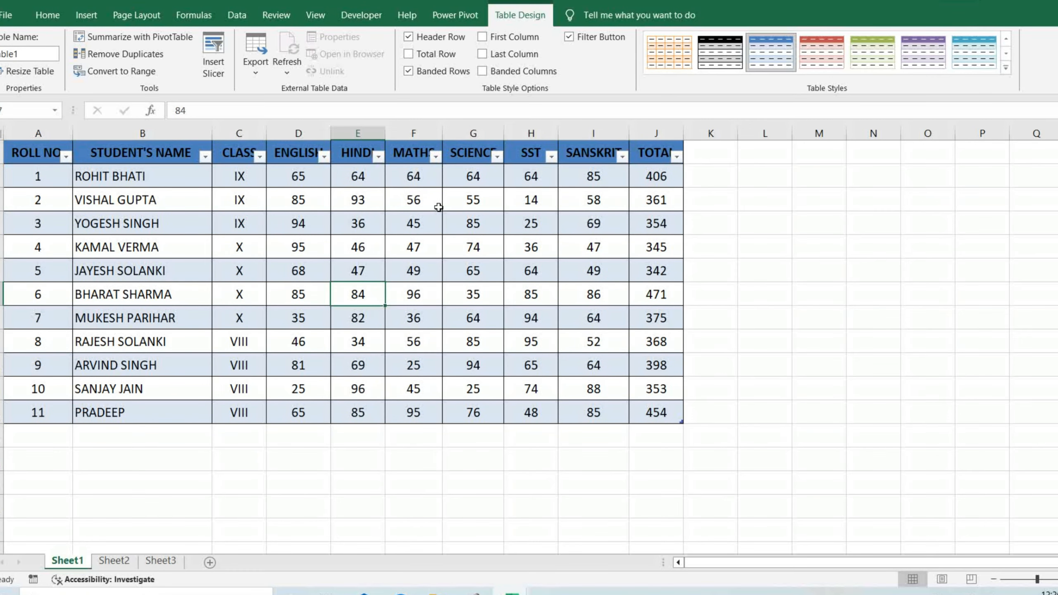
left_click(260, 157)
left_click(136, 324)
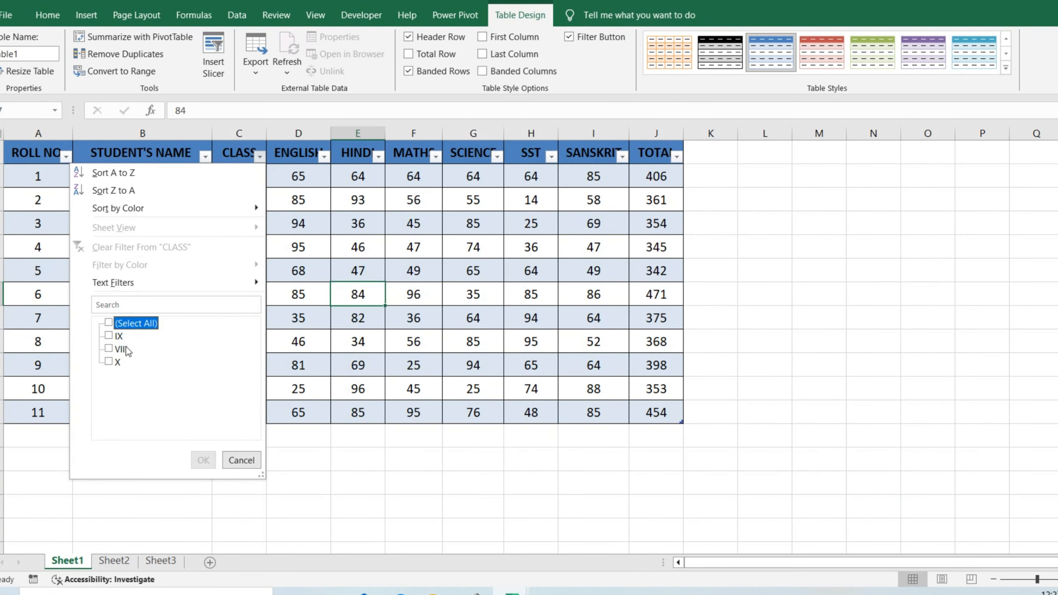
left_click(118, 362)
left_click(203, 459)
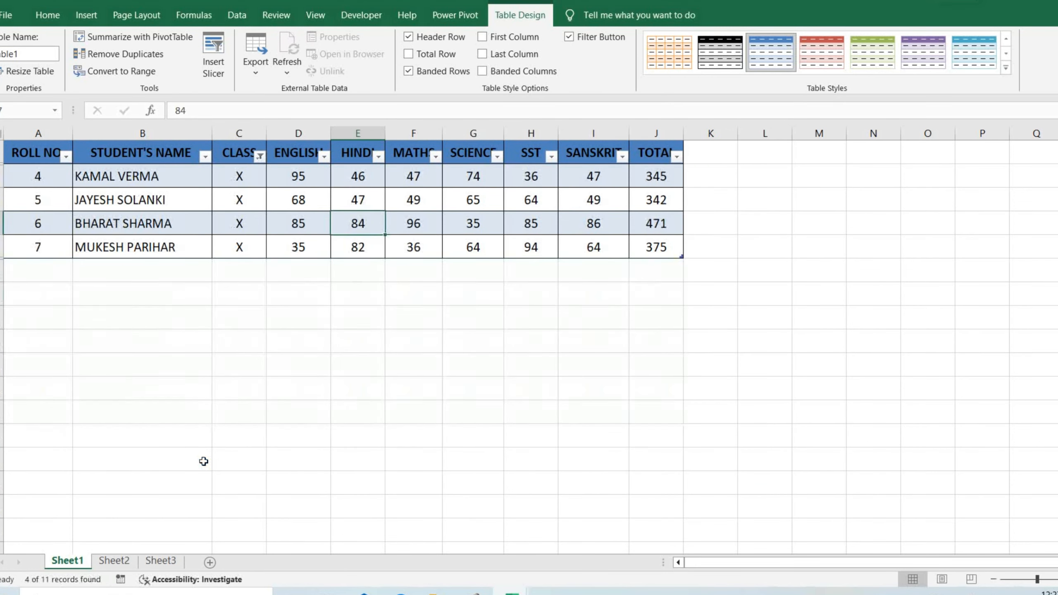
Select all classes again in the CLASS column filter to restore every student row
left_click(260, 156)
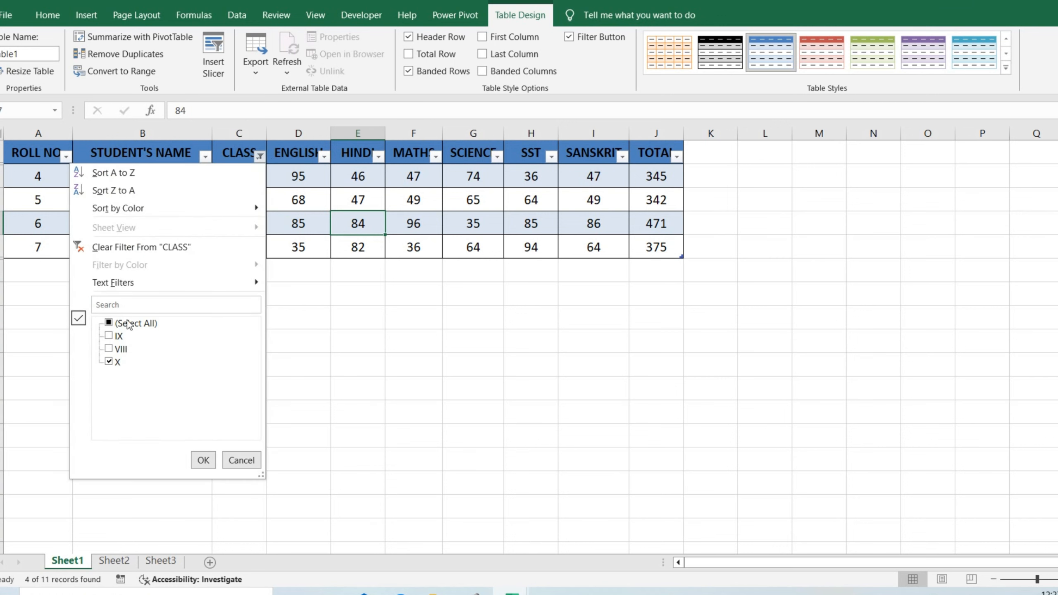
left_click(129, 324)
left_click(202, 460)
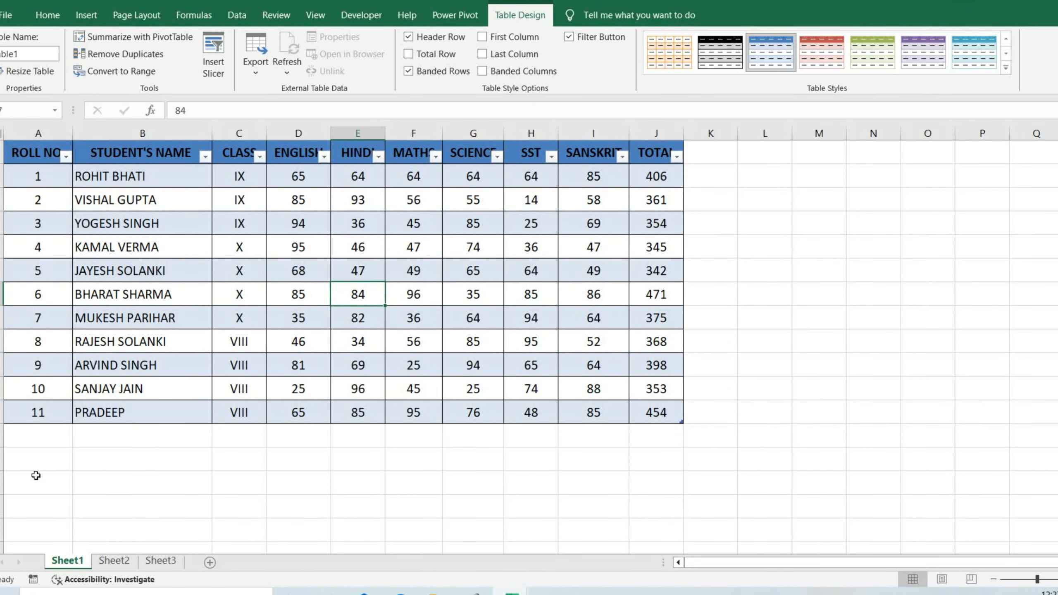
Start a new row directly below the student marks table with roll number 12, a student's name and class IX
left_click(37, 436)
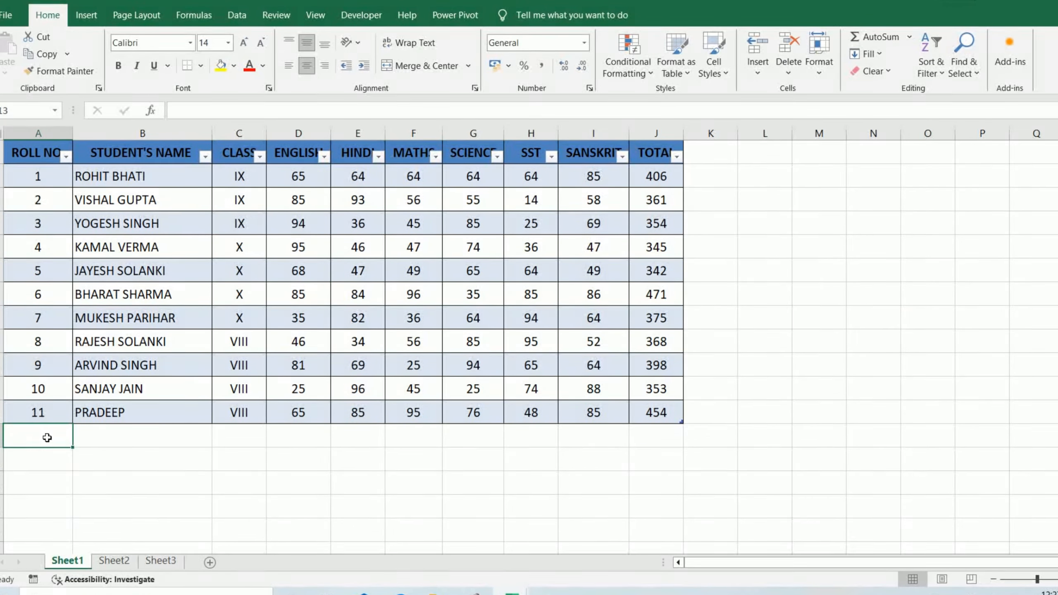
type("12")
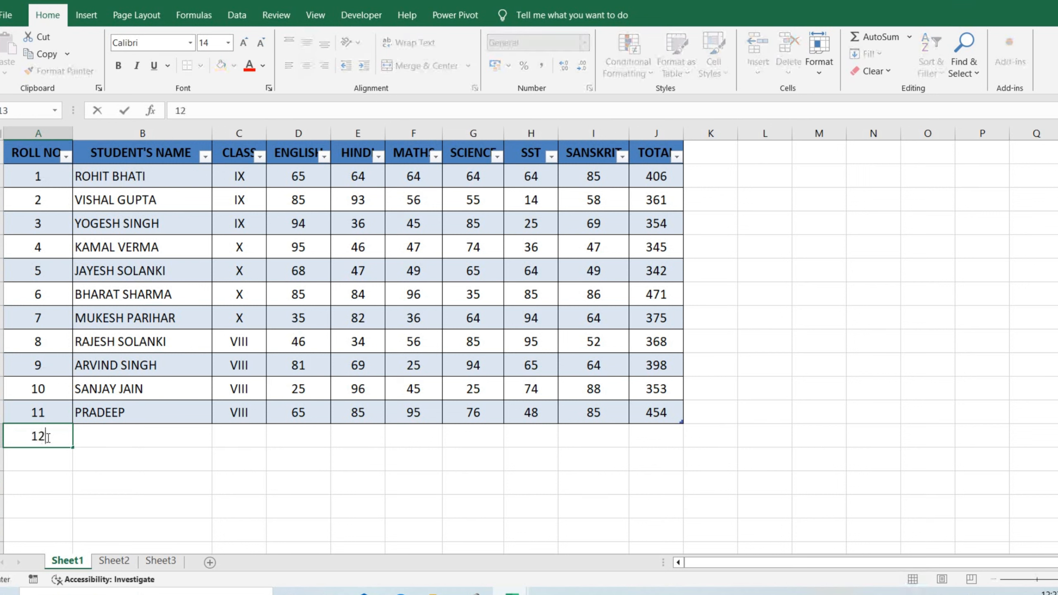
key("Tab")
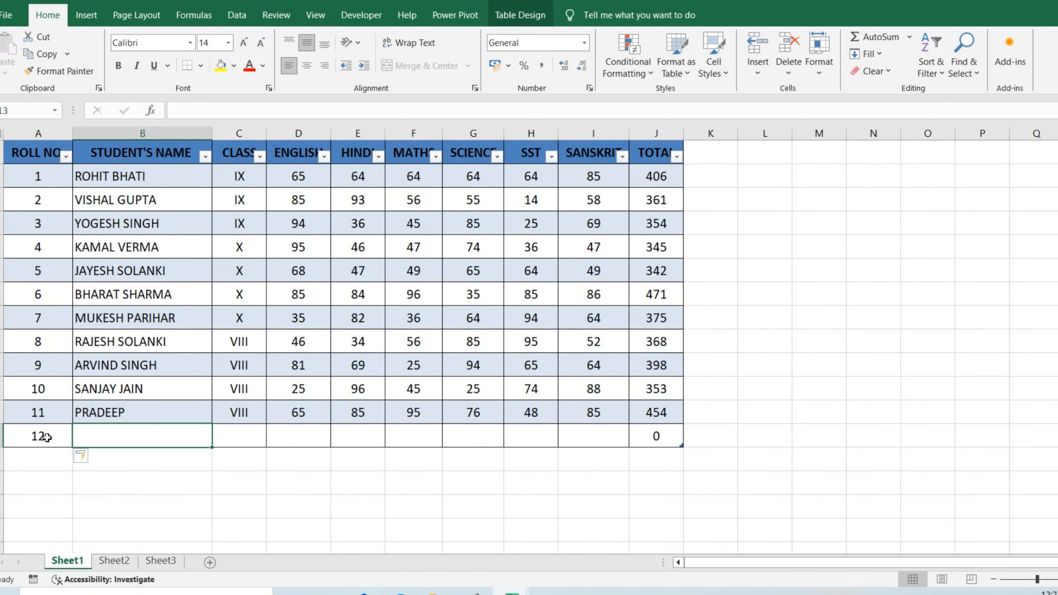
type("RAVI")
key("Tab")
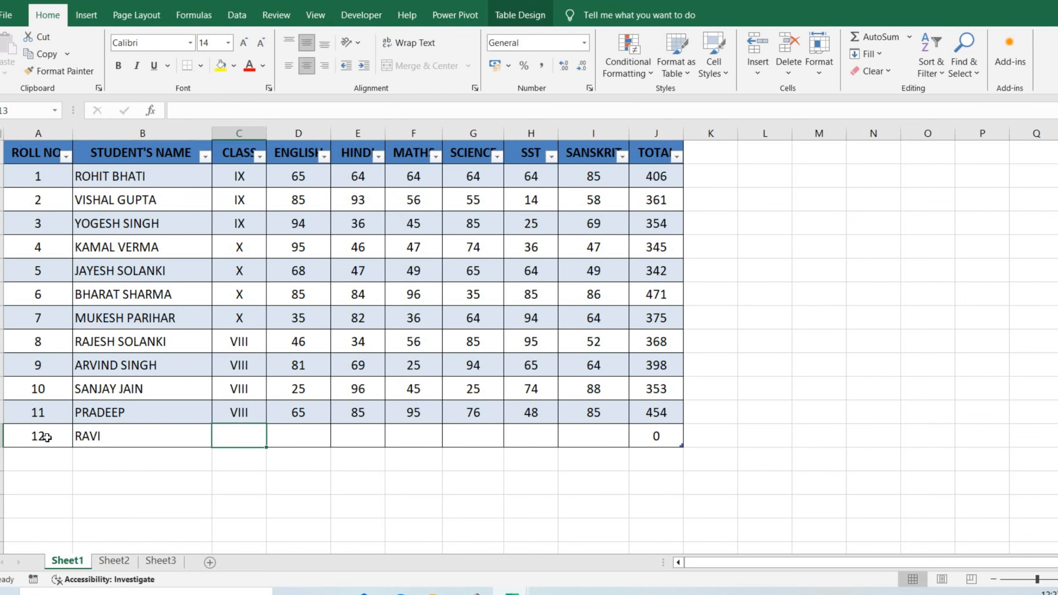
type("IX")
key("Tab")
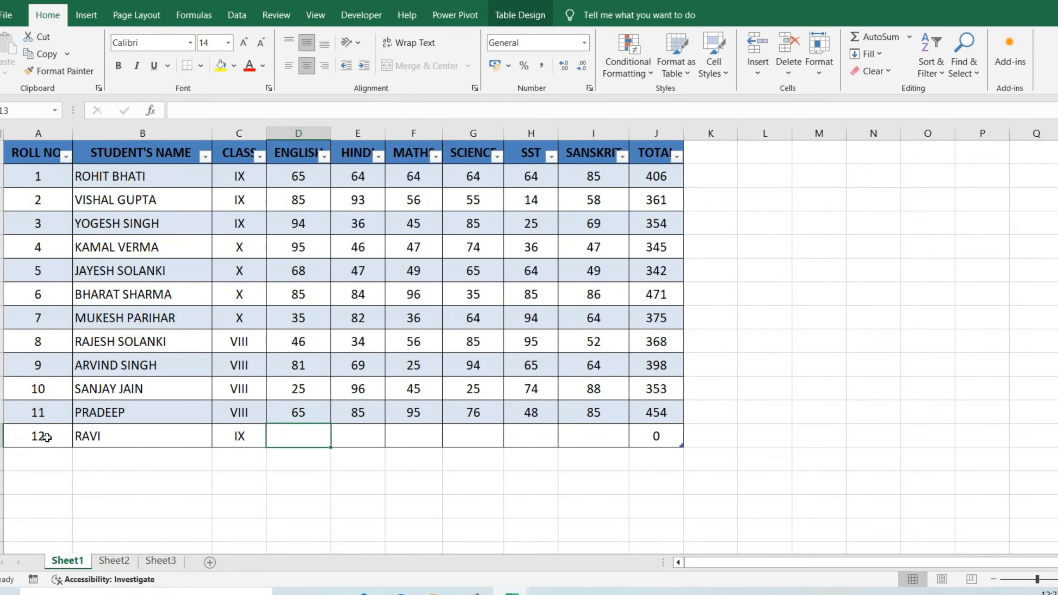
Fill in roll number 12's marks: English 65, Hindi 85, Maths 74, Science 85, SST 94 and Sanskrit 85
type("65")
key("Tab")
type("85")
key("Tab")
type("74")
key("Tab")
type("85")
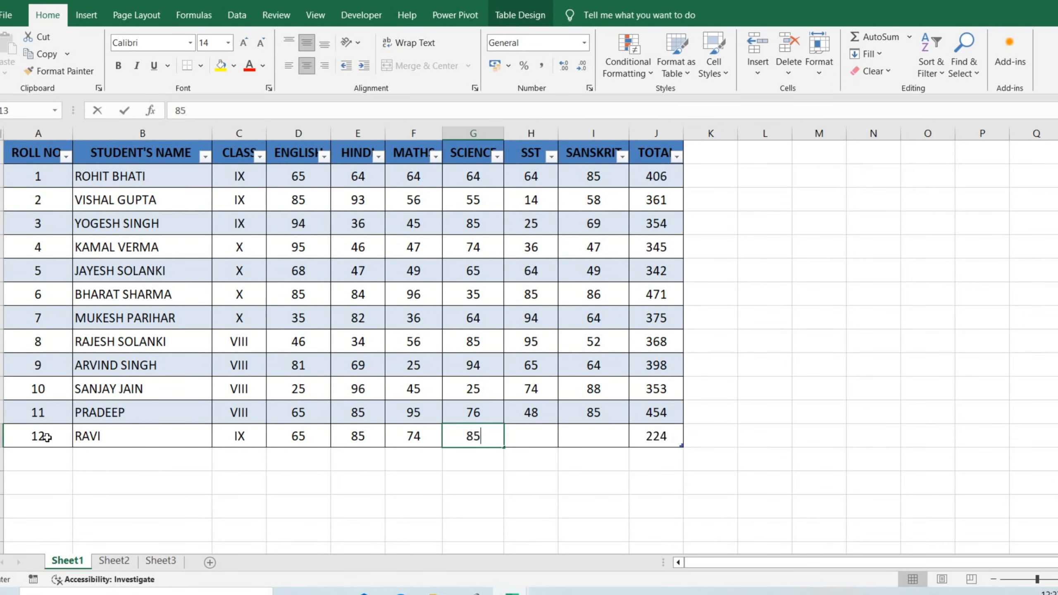
key("Tab")
type("94")
key("Tab")
type("85")
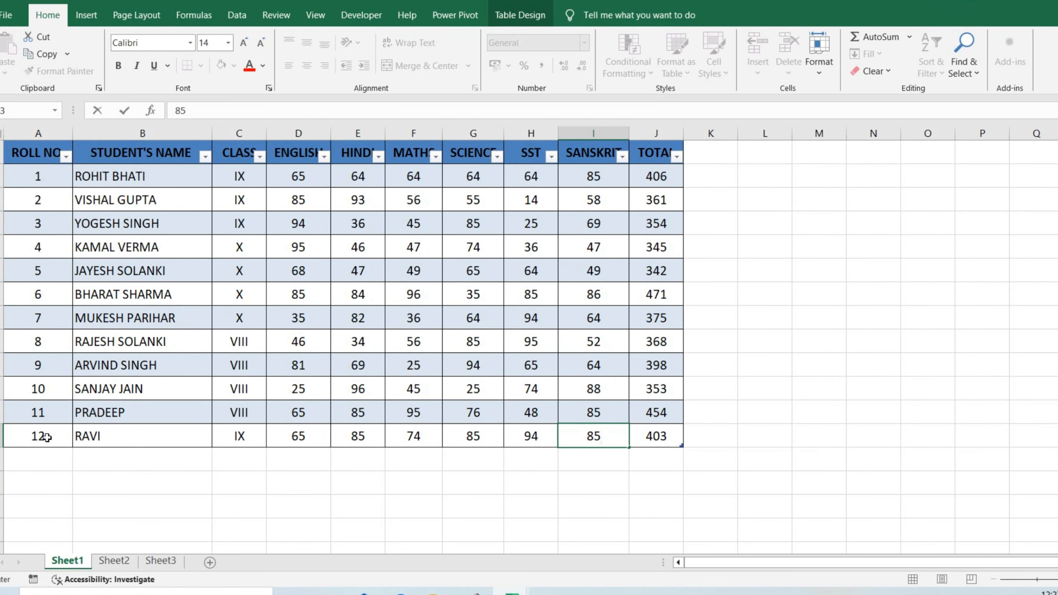
key("Return")
Extend the student marks table with another row by entering roll number 13 below roll number 12
key("Left")
key("Left")
key("Left")
key("Left")
key("Left")
key("Left")
key("Left")
key("Left")
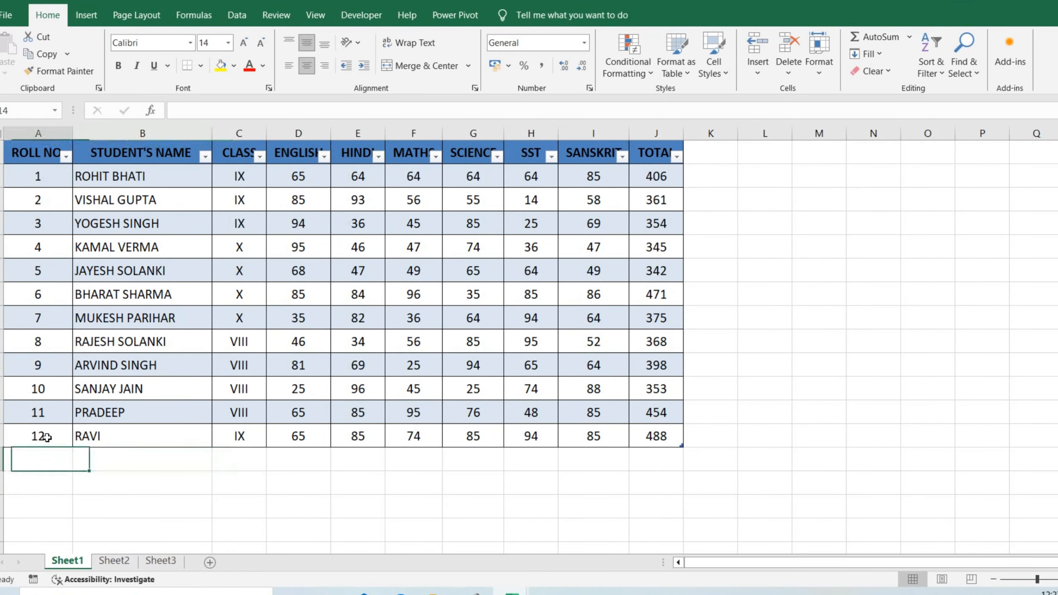
type("13")
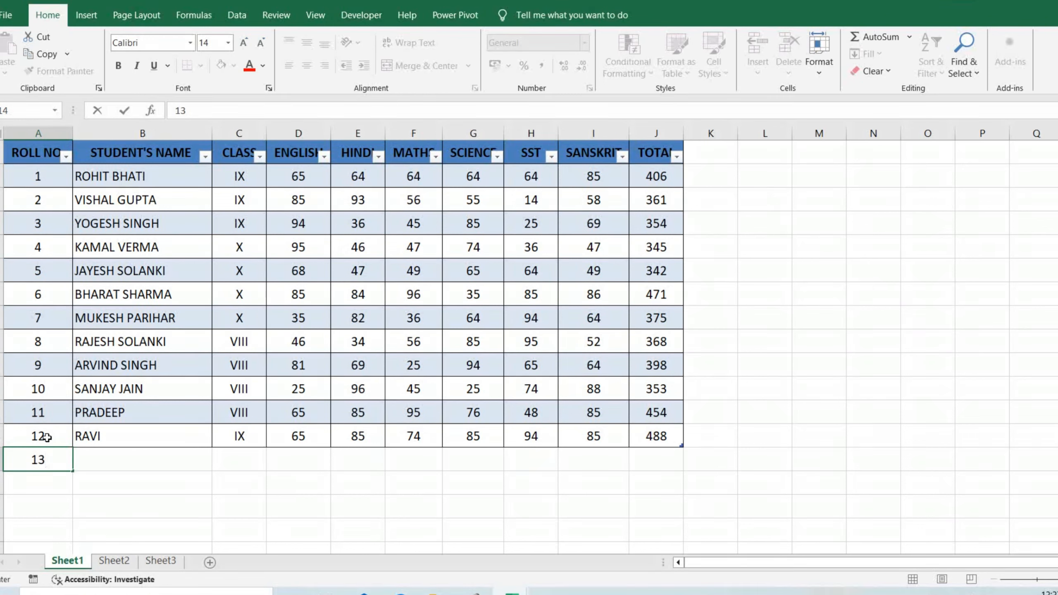
key("Tab")
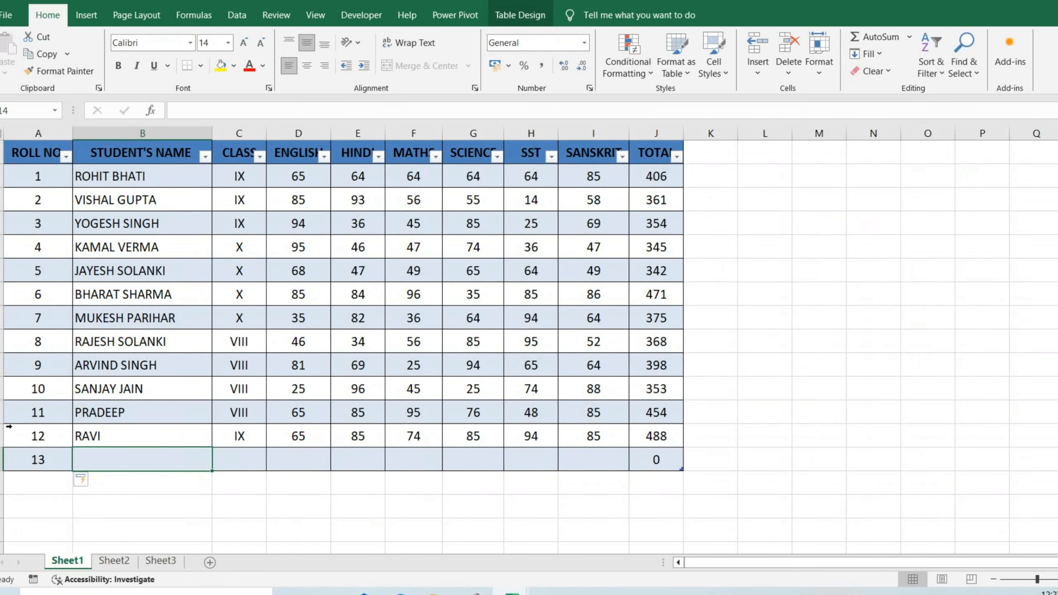
left_click(87, 14)
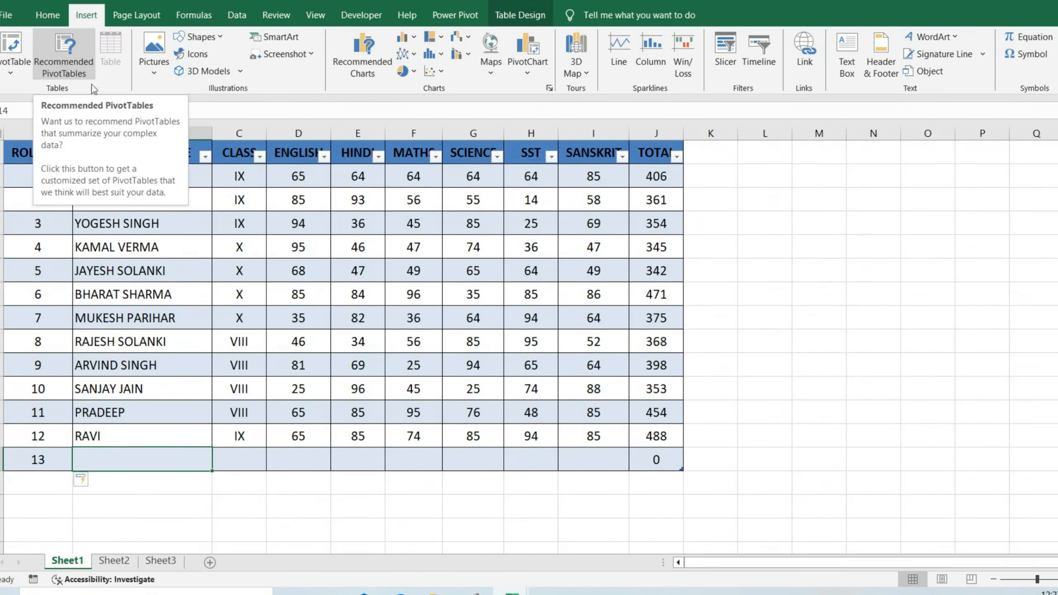
left_click(156, 296)
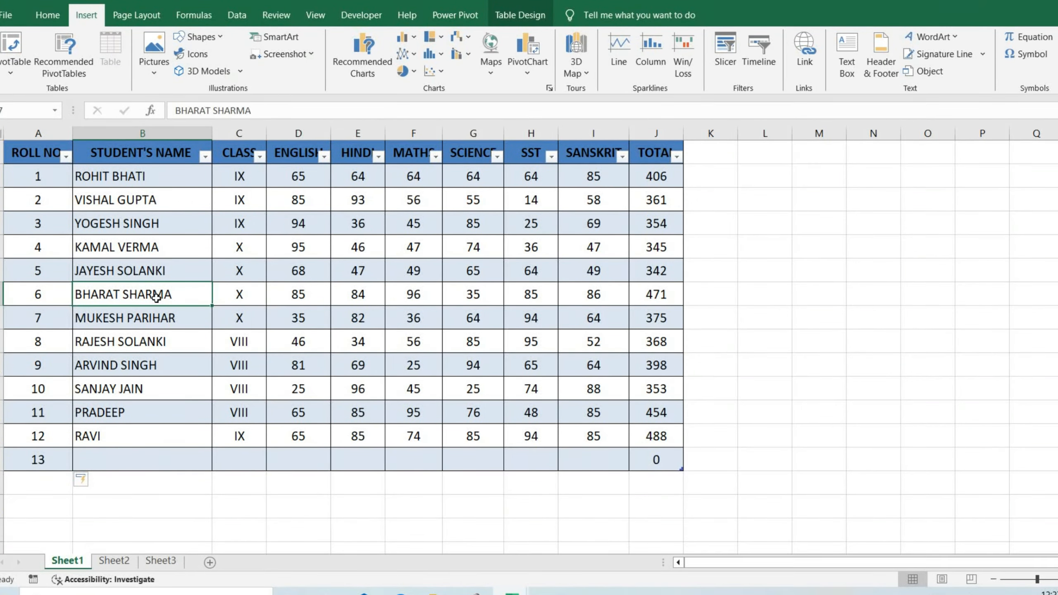